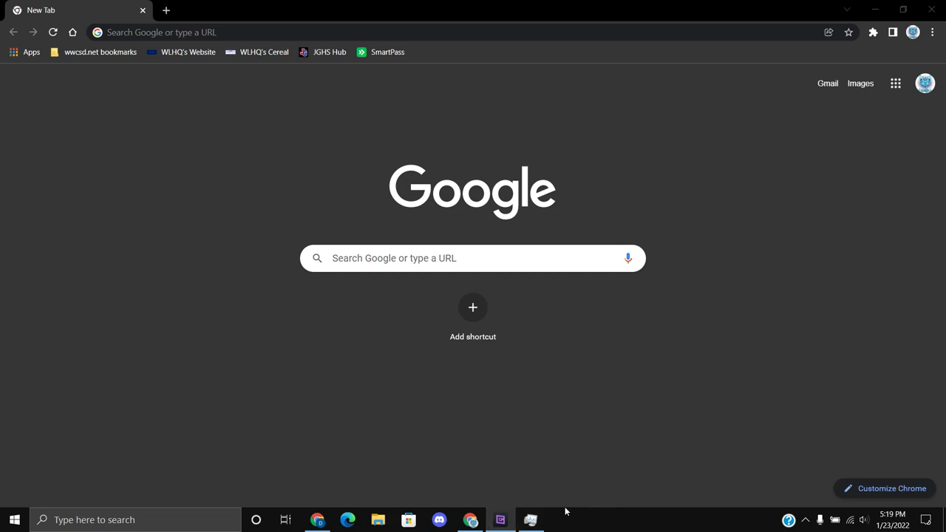
# - Bring the Google Chrome window to the front
pyautogui.click(474, 522)
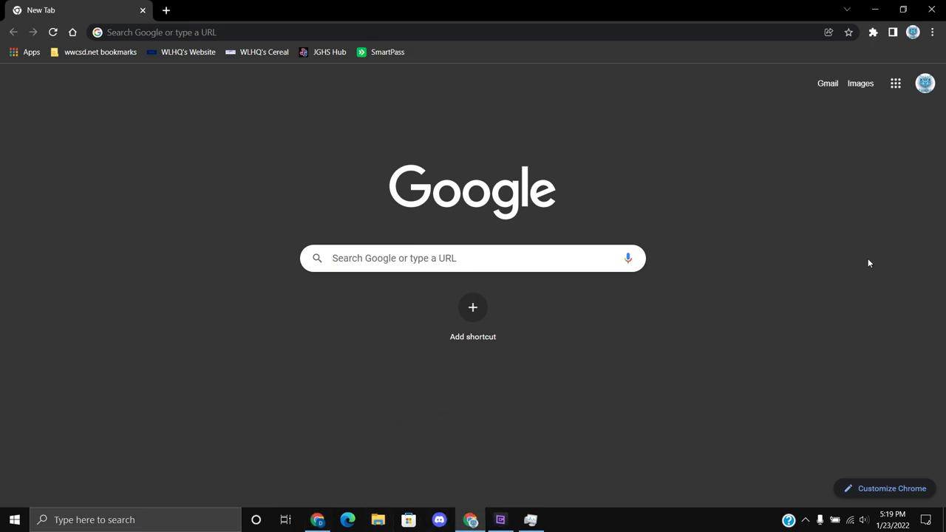
# - Open the SmartPass passes page and sign back in after the signed-out notice
pyautogui.click(374, 55)
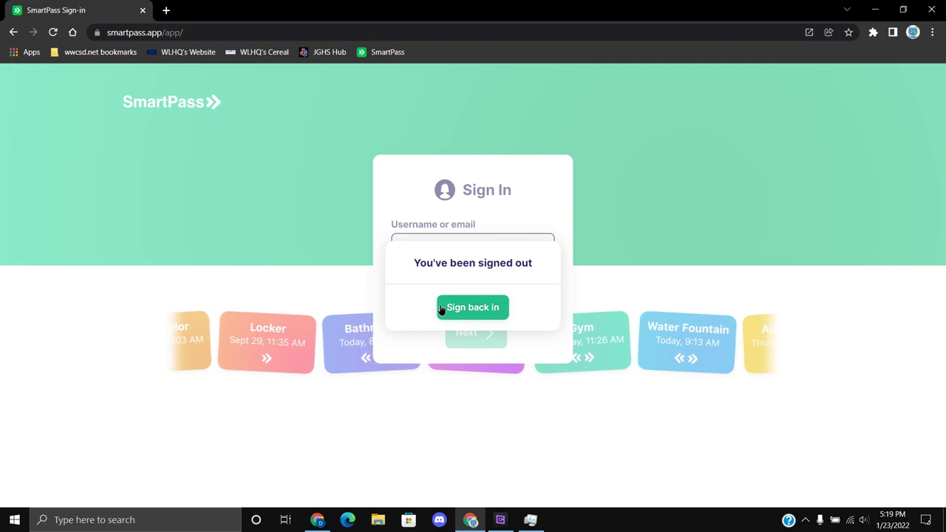
pyautogui.click(441, 308)
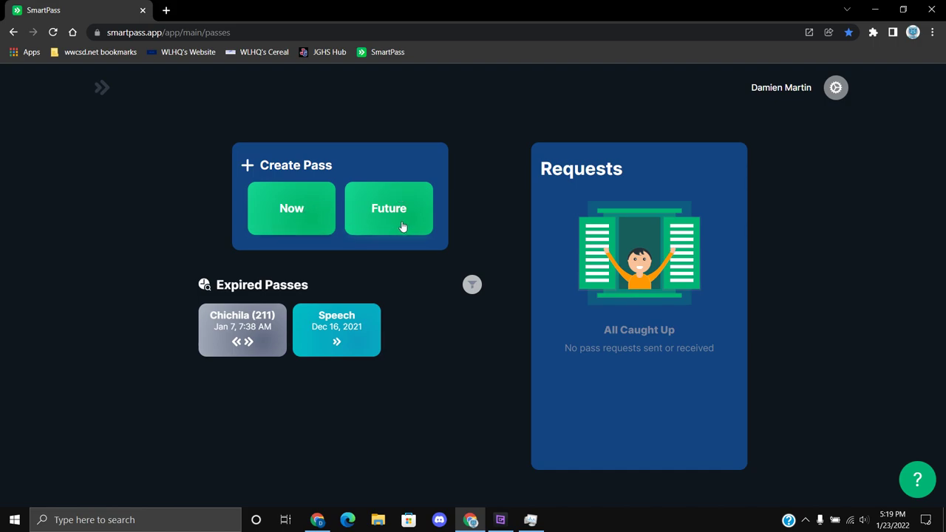
pyautogui.click(298, 216)
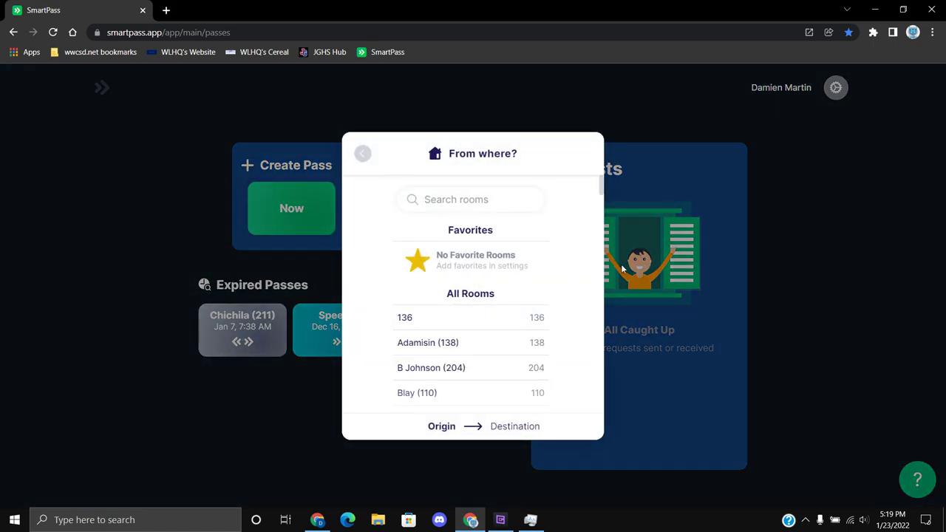
pyautogui.scroll(-20, 587, 275)
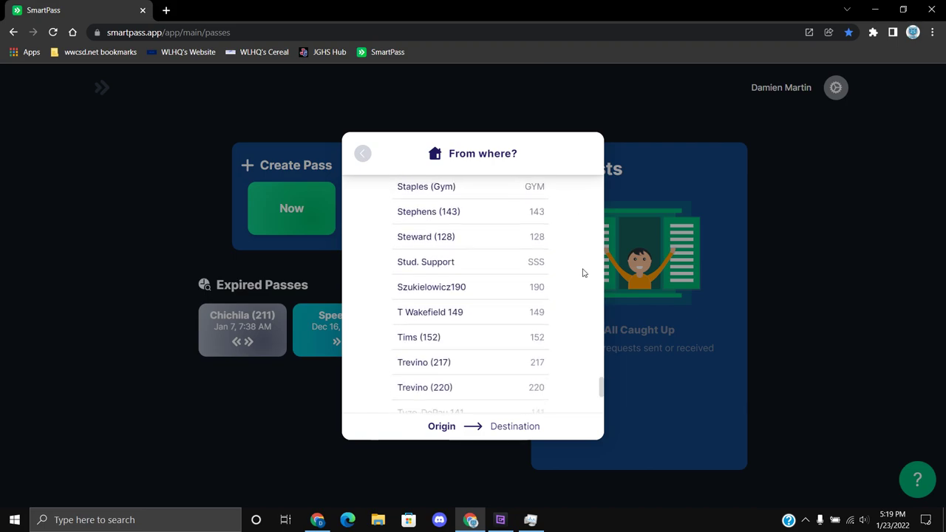
pyautogui.scroll(6, 580, 280)
pyautogui.scroll(-8, 574, 283)
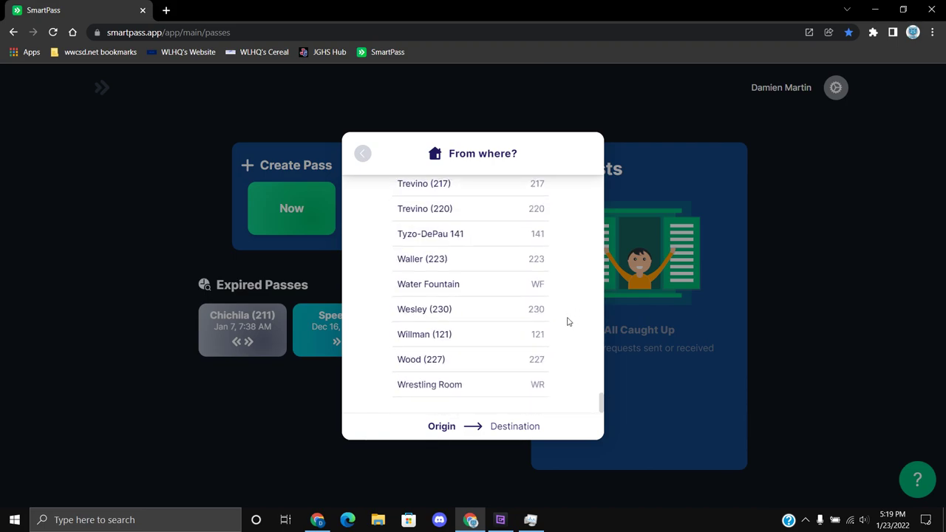
pyautogui.scroll(8, 555, 363)
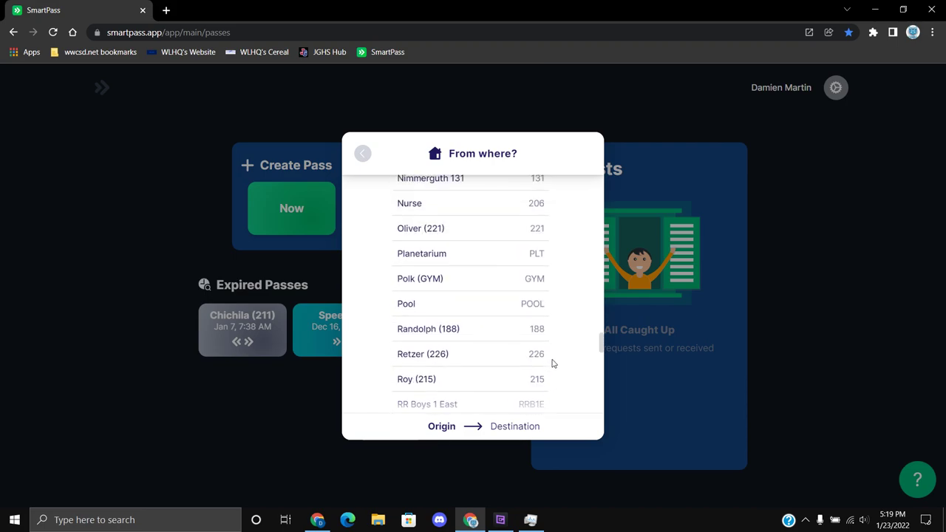
pyautogui.scroll(2, 589, 369)
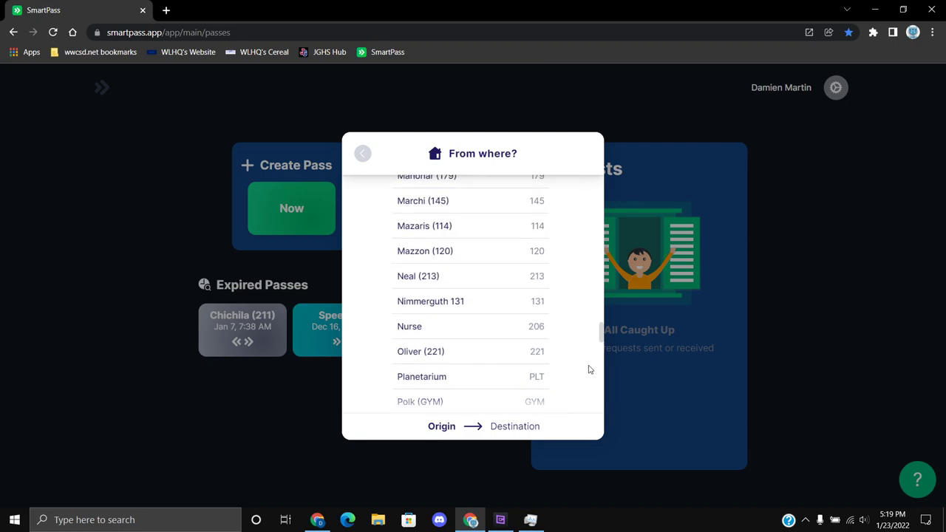
pyautogui.scroll(3, 590, 370)
pyautogui.scroll(2, 573, 349)
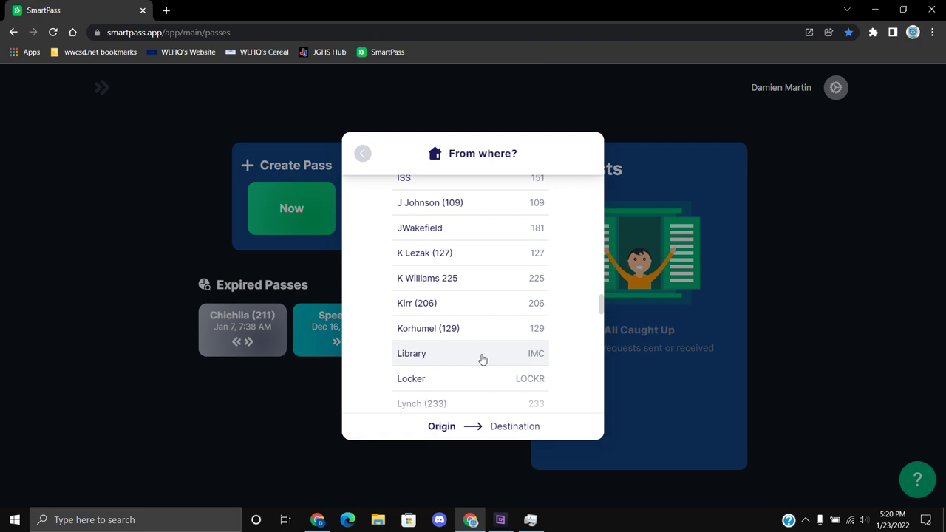
pyautogui.click(482, 359)
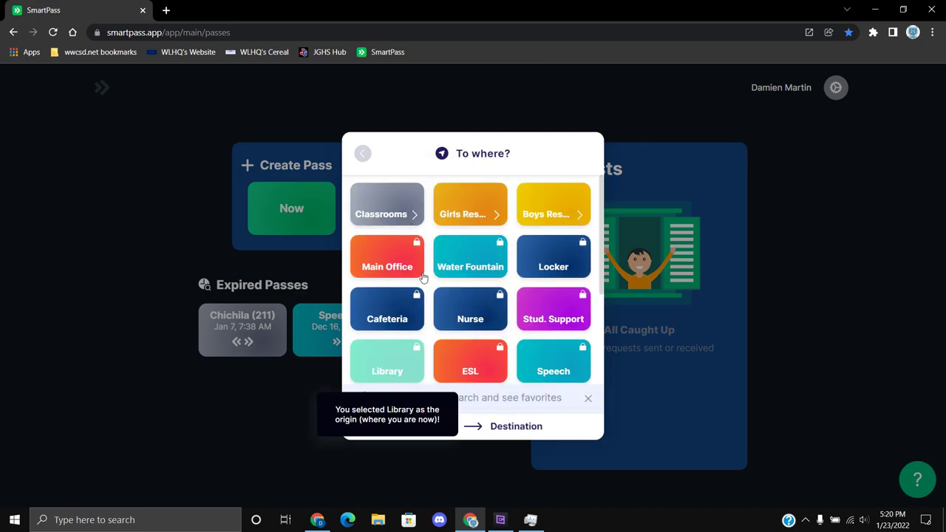
pyautogui.scroll(-4, 420, 310)
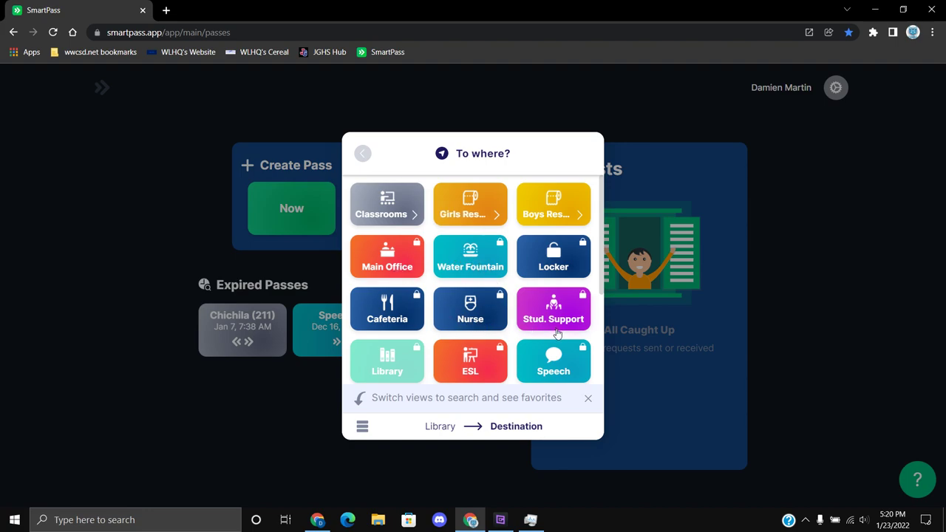
pyautogui.scroll(-2, 554, 333)
pyautogui.scroll(-1, 467, 312)
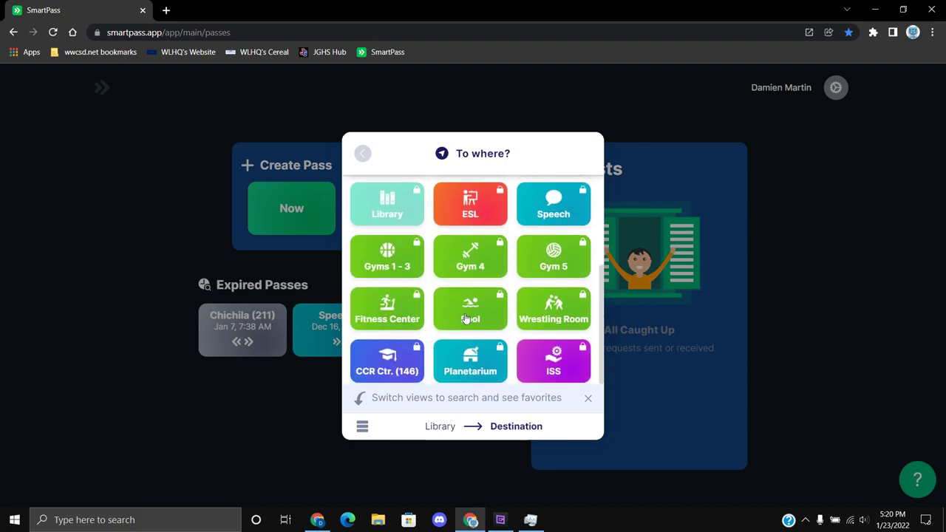
pyautogui.scroll(3, 414, 374)
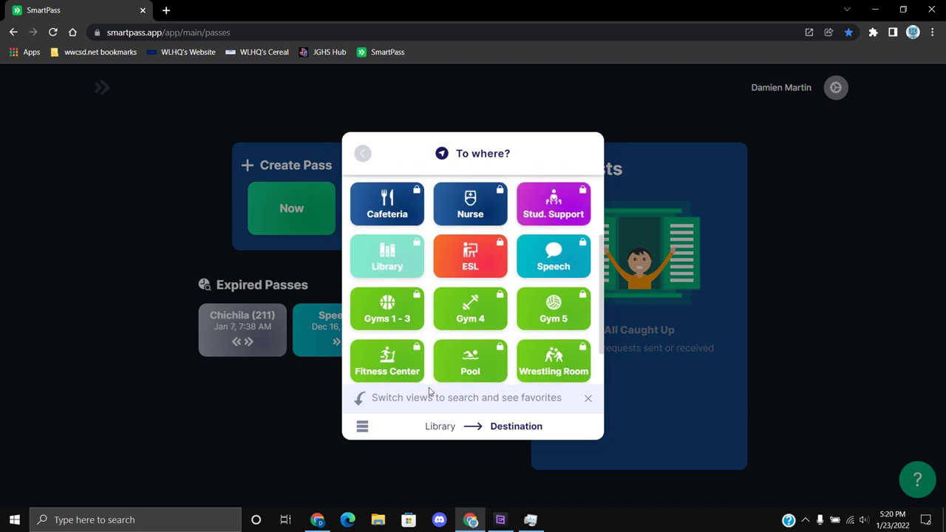
pyautogui.click(362, 427)
pyautogui.scroll(-6, 452, 342)
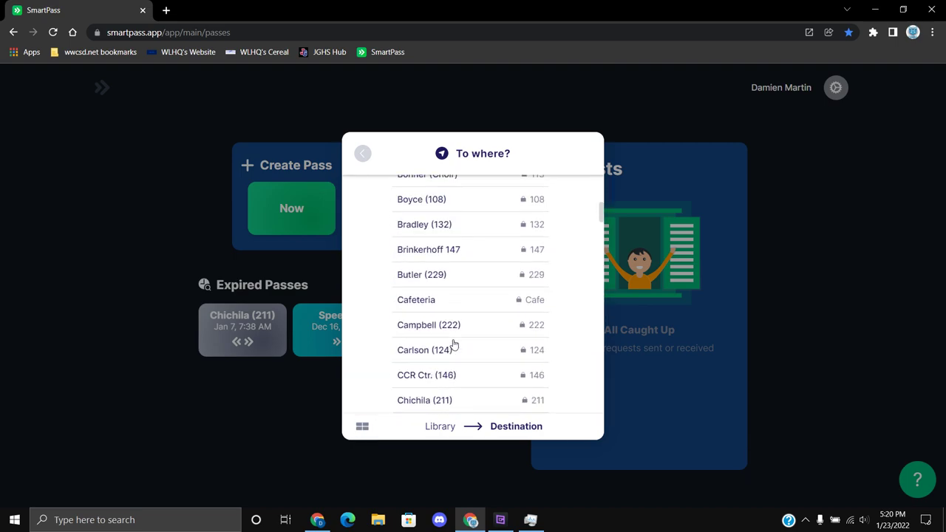
pyautogui.scroll(6, 453, 341)
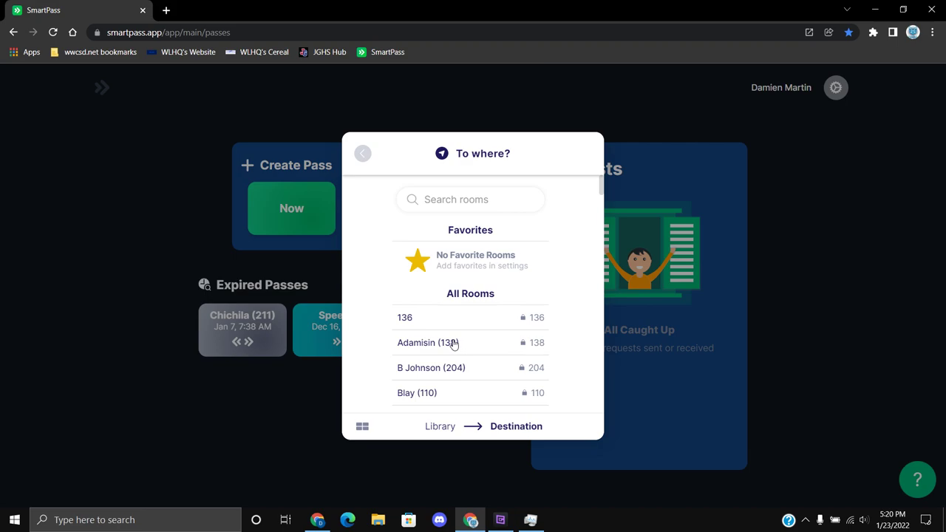
pyautogui.click(365, 157)
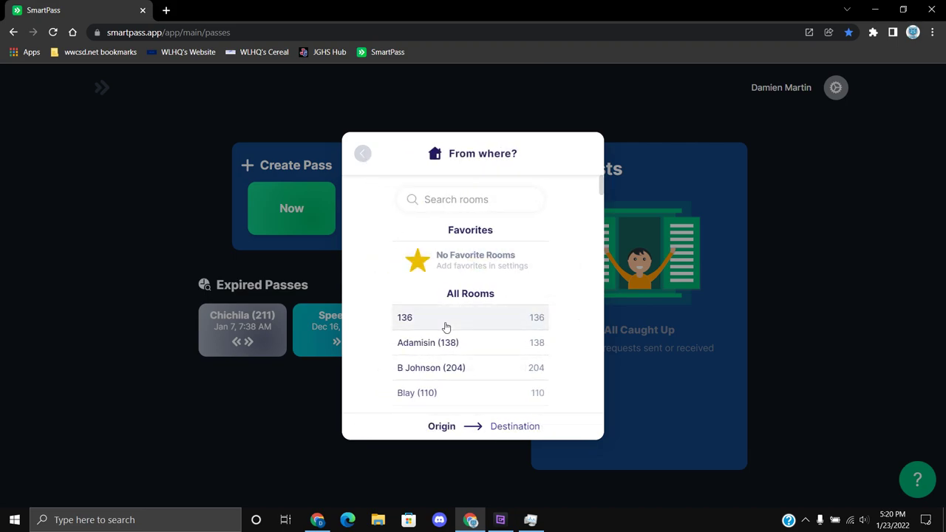
pyautogui.scroll(-3, 446, 327)
pyautogui.scroll(-5, 445, 328)
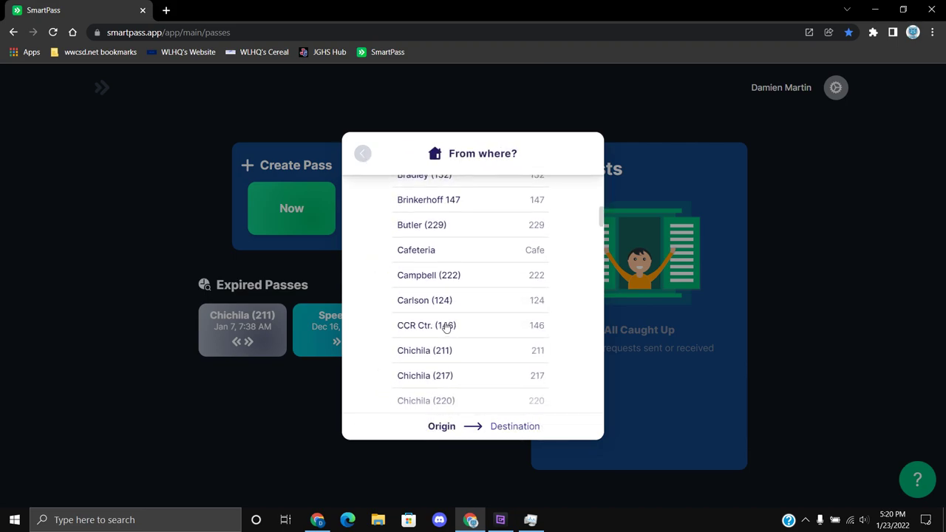
pyautogui.scroll(-1, 506, 289)
pyautogui.scroll(3, 506, 288)
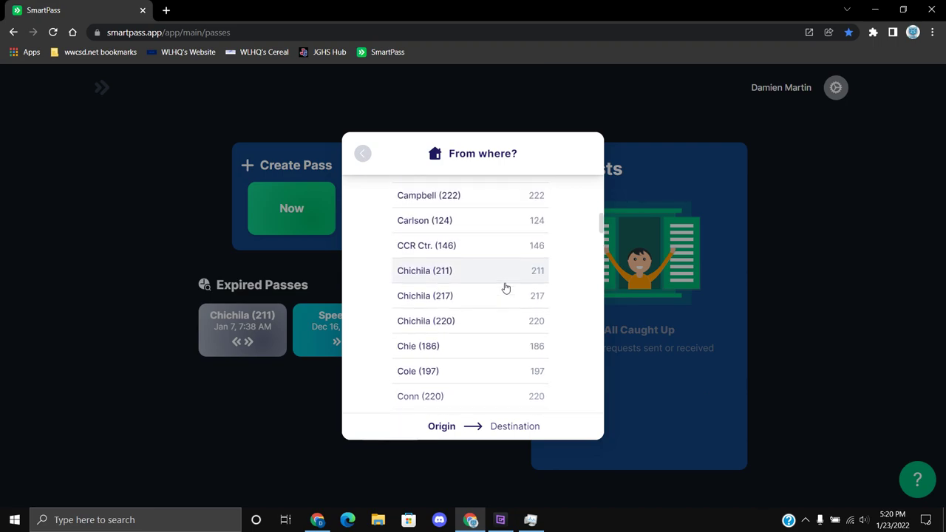
pyautogui.click(448, 257)
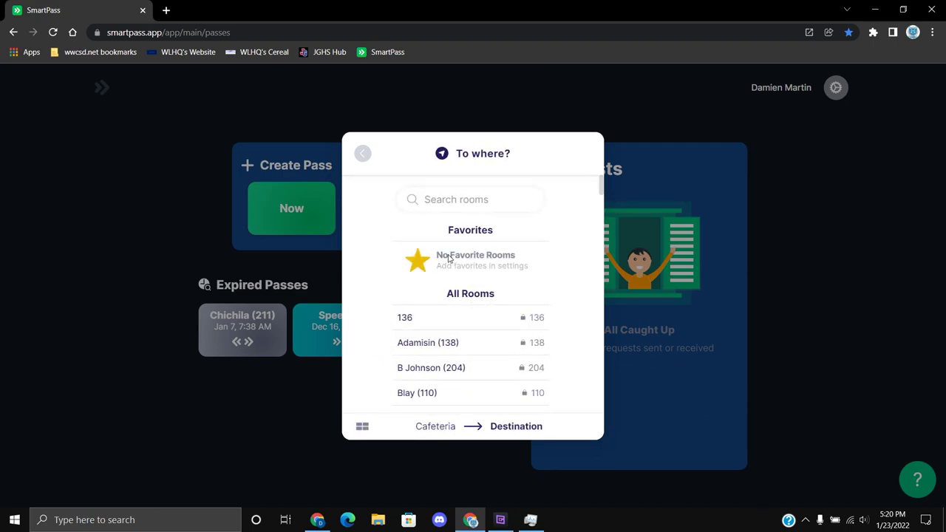
pyautogui.scroll(-5, 495, 354)
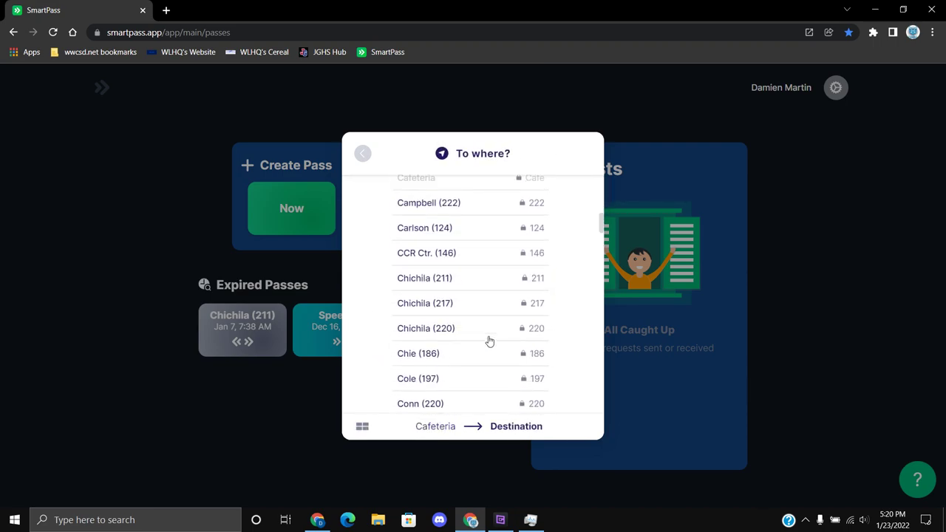
pyautogui.scroll(-4, 490, 340)
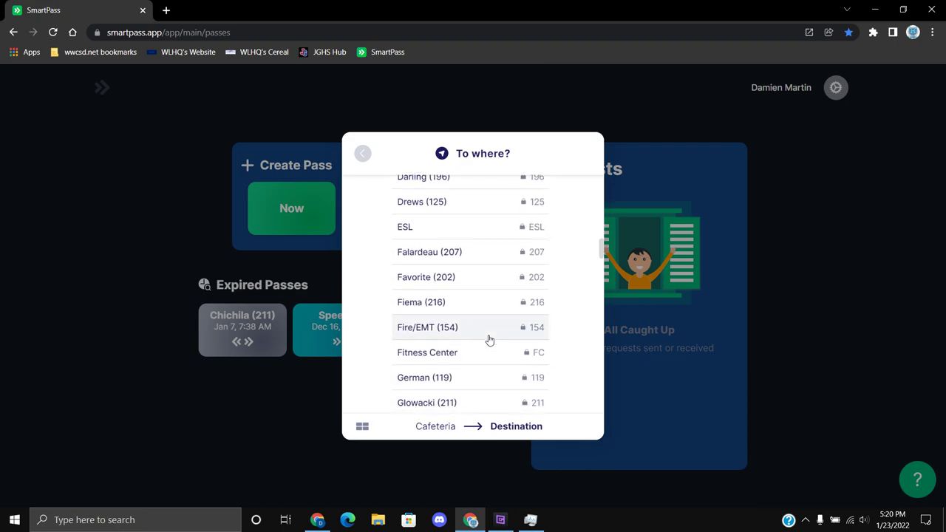
pyautogui.scroll(-2, 489, 340)
pyautogui.scroll(-2, 490, 340)
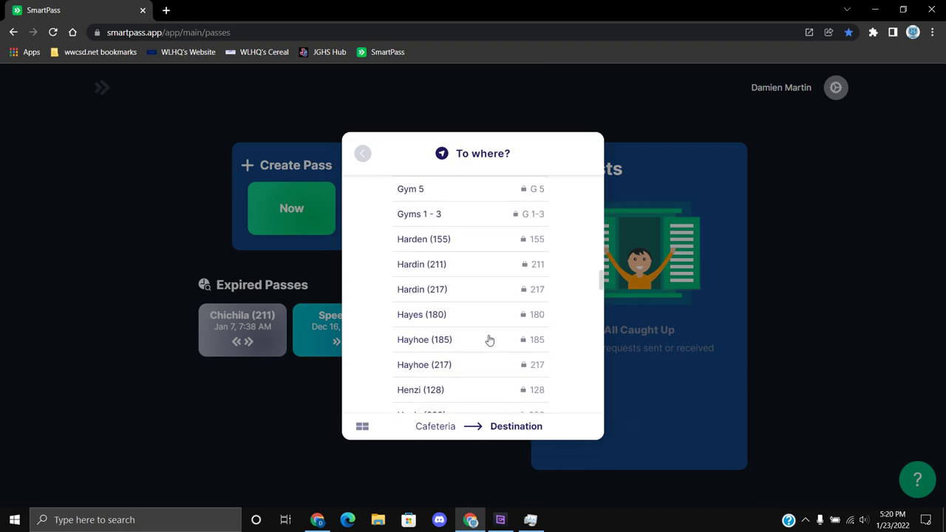
pyautogui.scroll(-3, 490, 340)
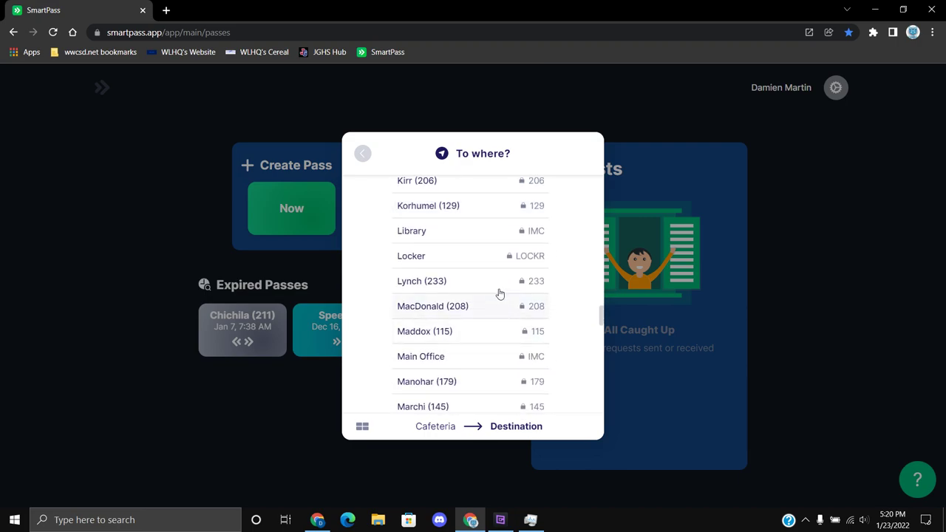
pyautogui.scroll(-2, 500, 294)
pyautogui.scroll(-2, 498, 291)
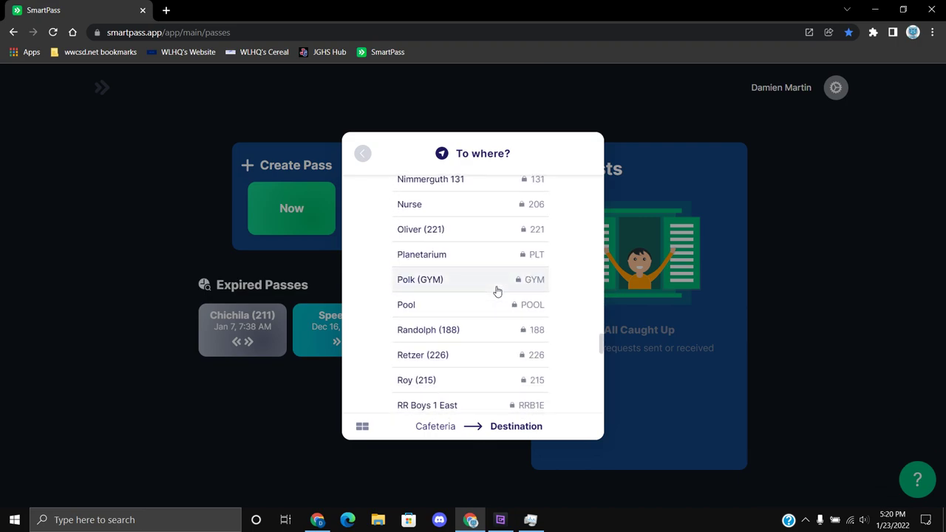
pyautogui.scroll(-8, 492, 314)
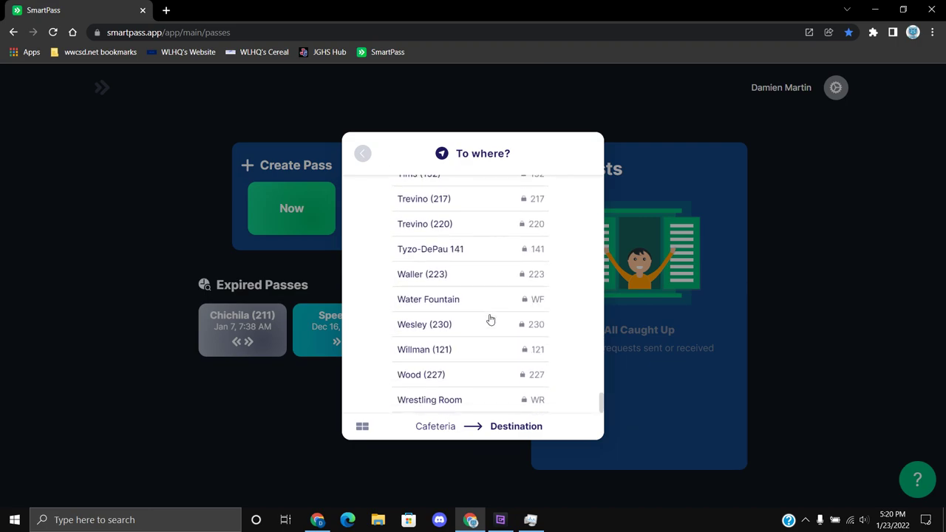
pyautogui.scroll(5, 490, 318)
pyautogui.scroll(6, 489, 318)
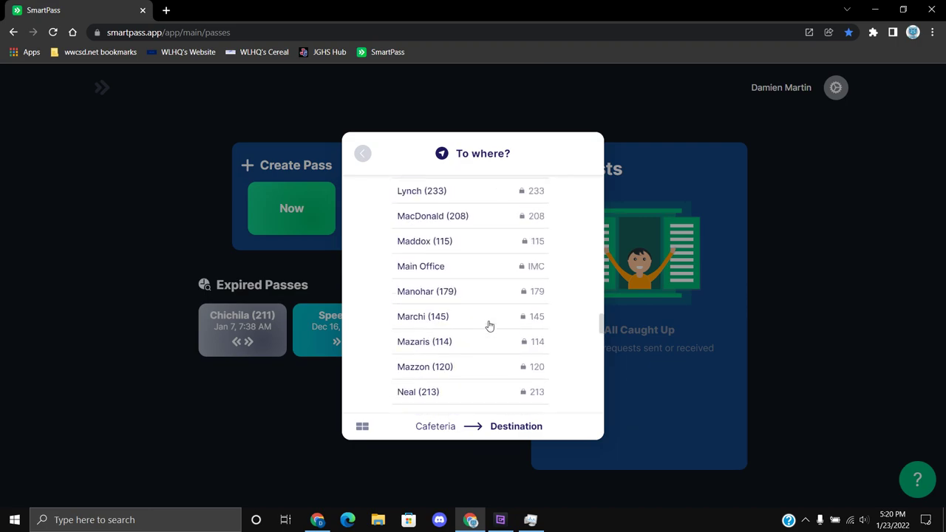
pyautogui.scroll(1, 488, 325)
pyautogui.scroll(2, 483, 340)
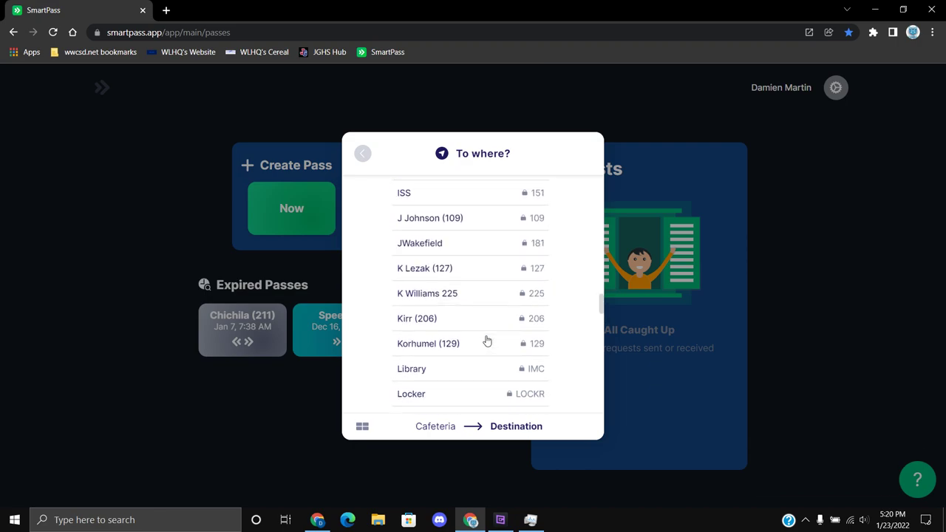
pyautogui.click(479, 369)
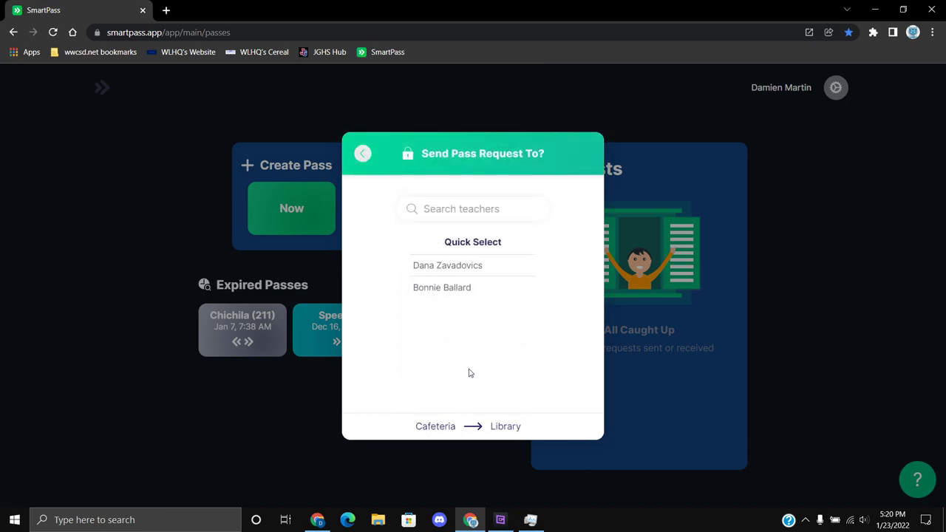
pyautogui.click(460, 295)
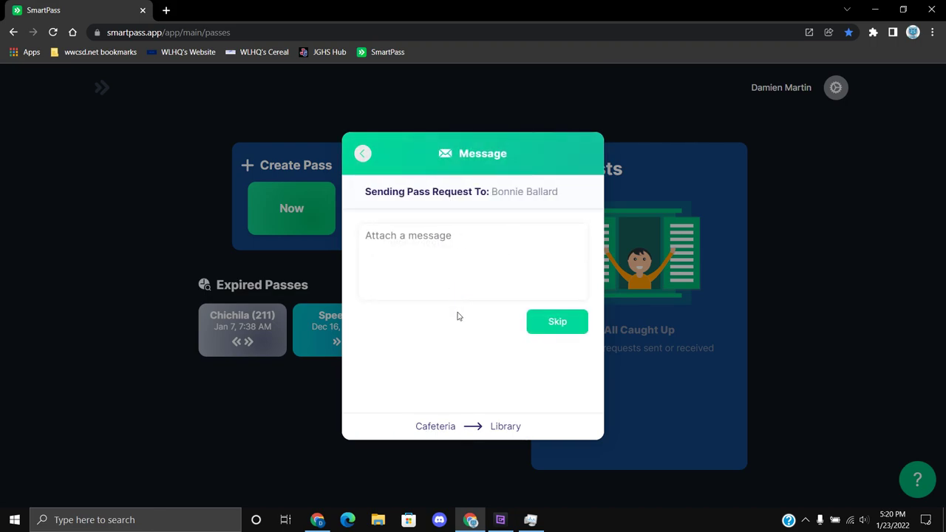
pyautogui.click(363, 154)
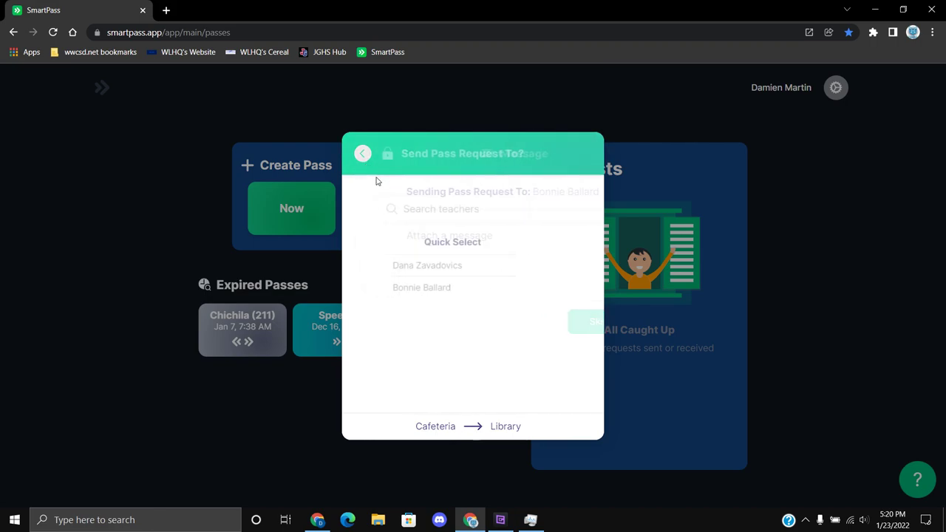
pyautogui.click(442, 265)
pyautogui.click(363, 154)
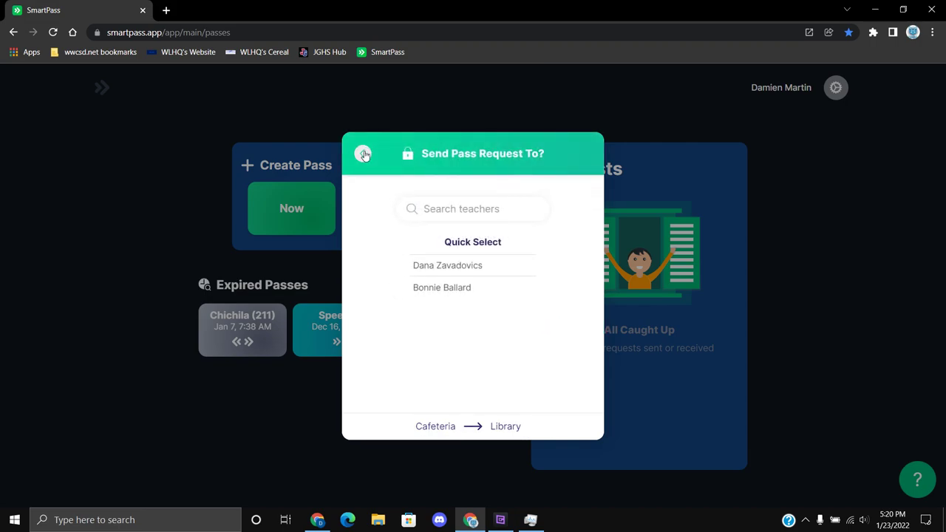
pyautogui.click(364, 154)
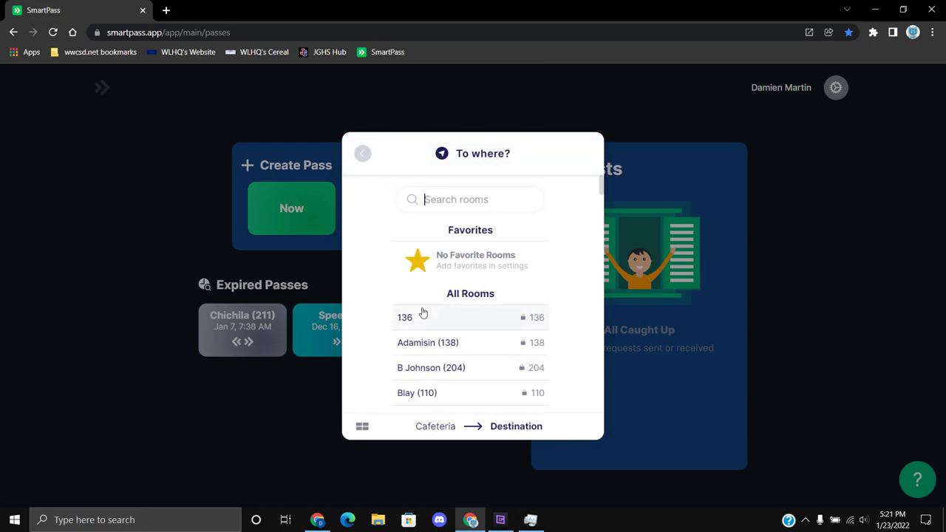
pyautogui.scroll(-1, 446, 340)
# - Scroll the room list and choose room 204 as the pass destination
pyautogui.scroll(-1, 455, 288)
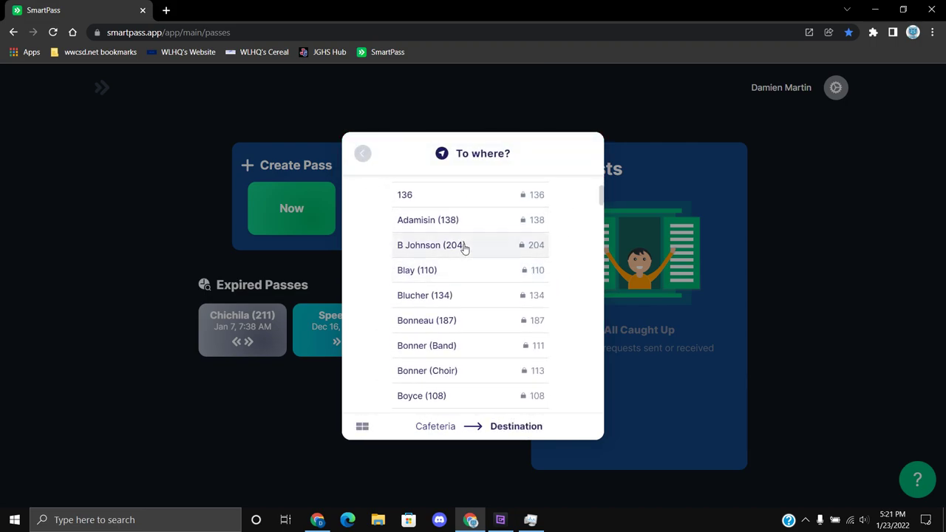
pyautogui.scroll(-1, 463, 248)
pyautogui.scroll(-2, 491, 321)
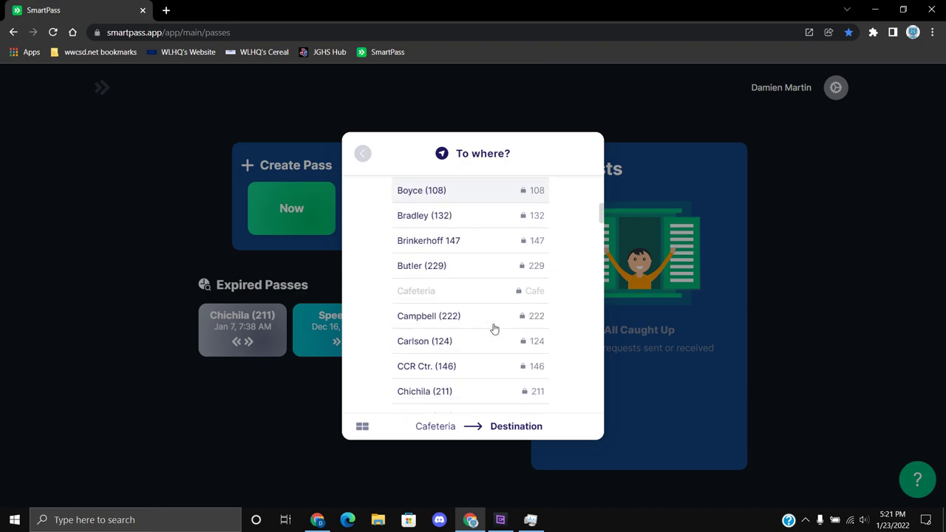
pyautogui.scroll(3, 493, 327)
pyautogui.scroll(2, 494, 328)
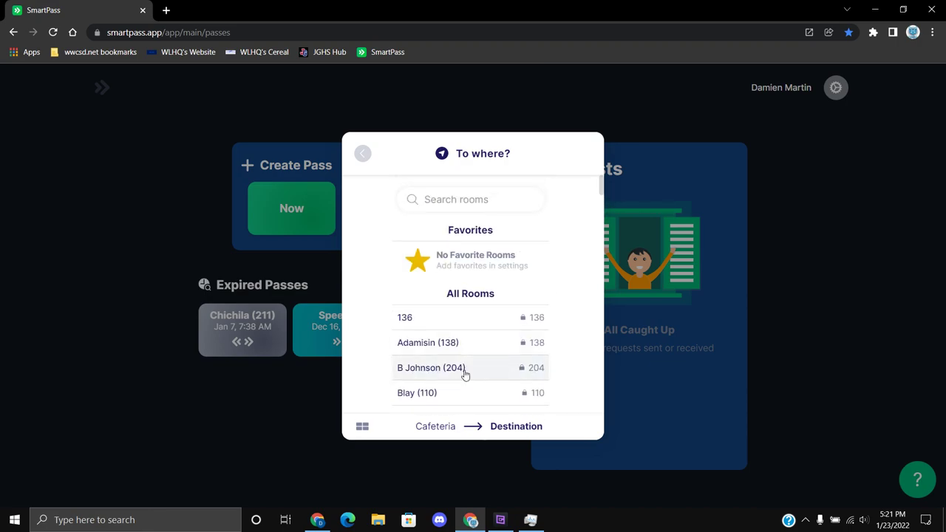
pyautogui.click(463, 373)
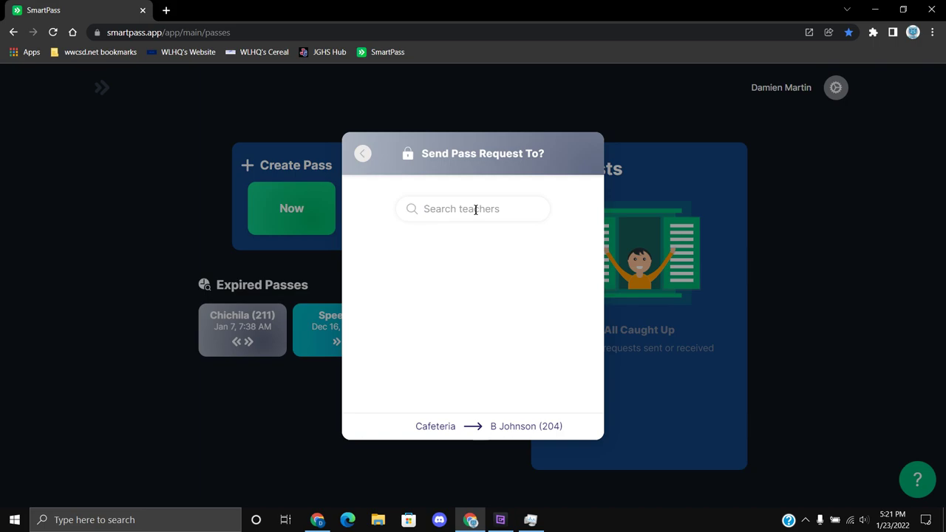
# - Back out of the teacher request and show the destinations as category tiles, keeping Cafeteria as origin
pyautogui.write('B')
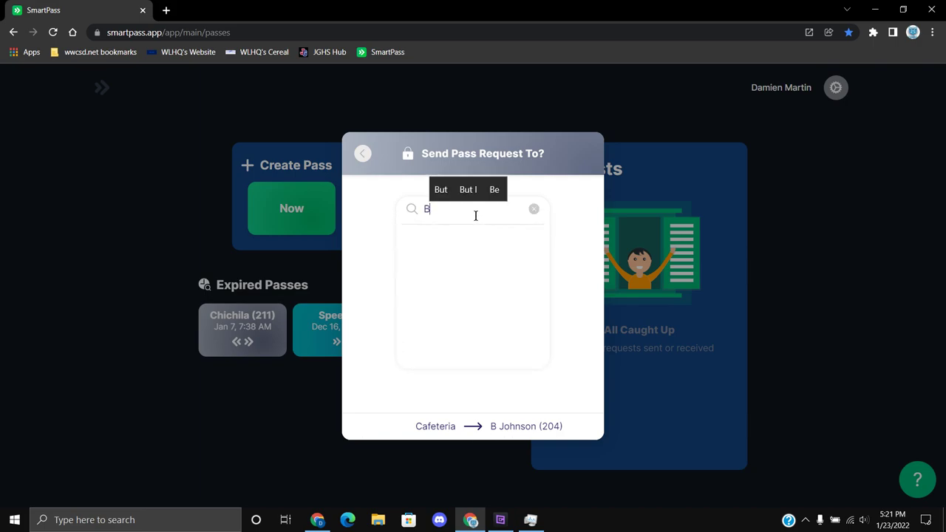
pyautogui.write('e')
pyautogui.click(362, 153)
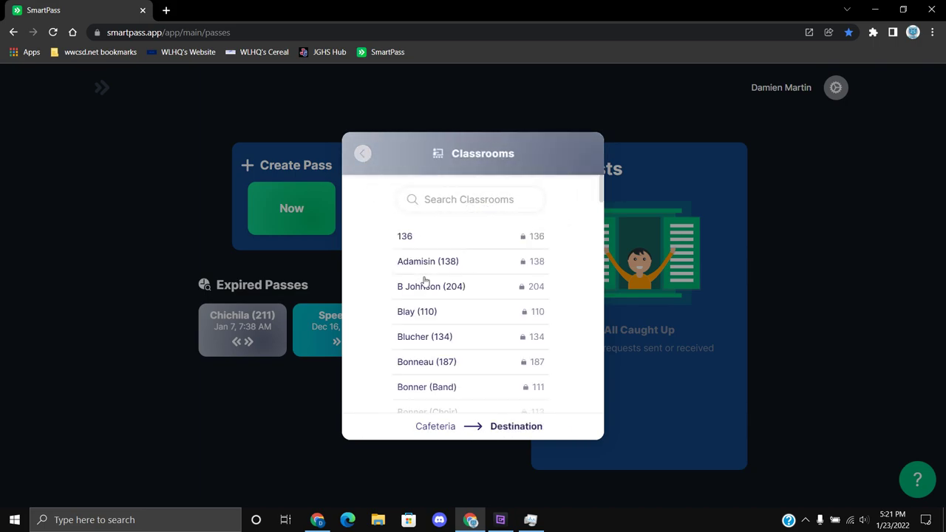
pyautogui.scroll(-6, 431, 291)
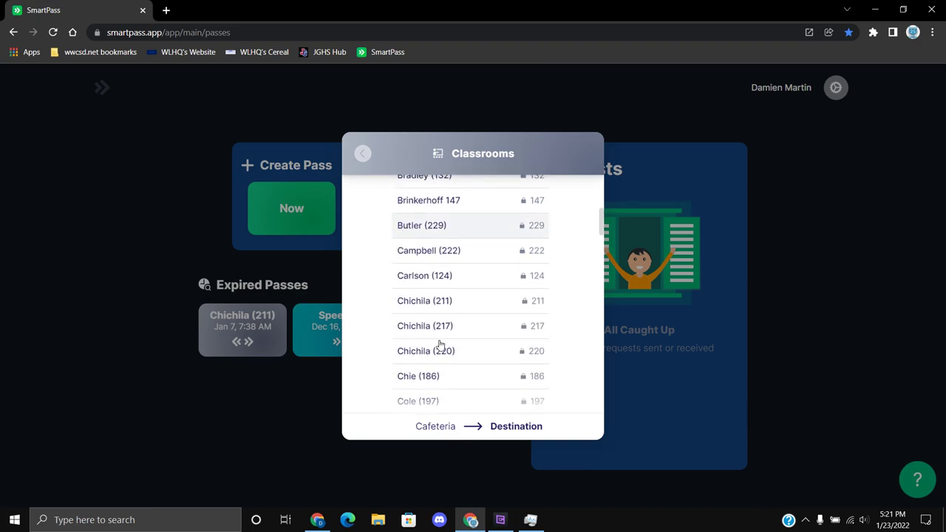
pyautogui.scroll(-3, 440, 345)
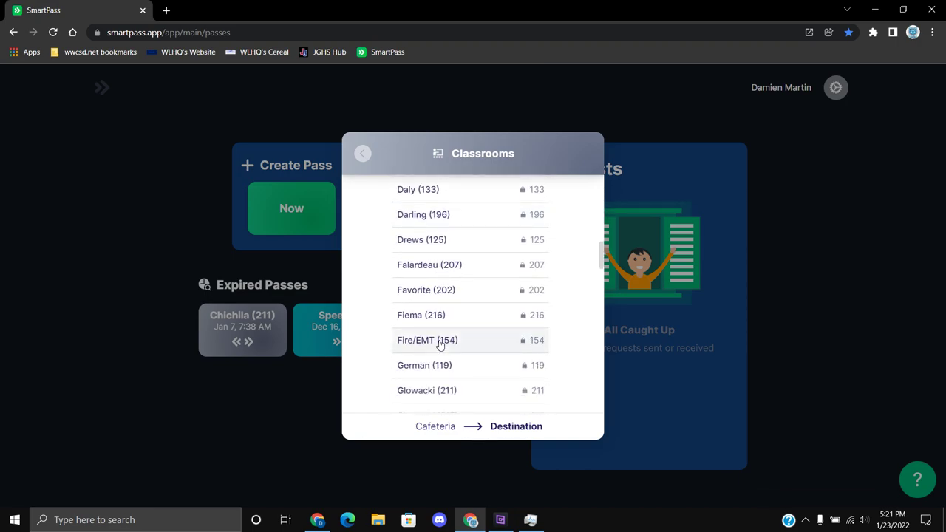
pyautogui.scroll(-3, 440, 342)
pyautogui.scroll(-5, 474, 321)
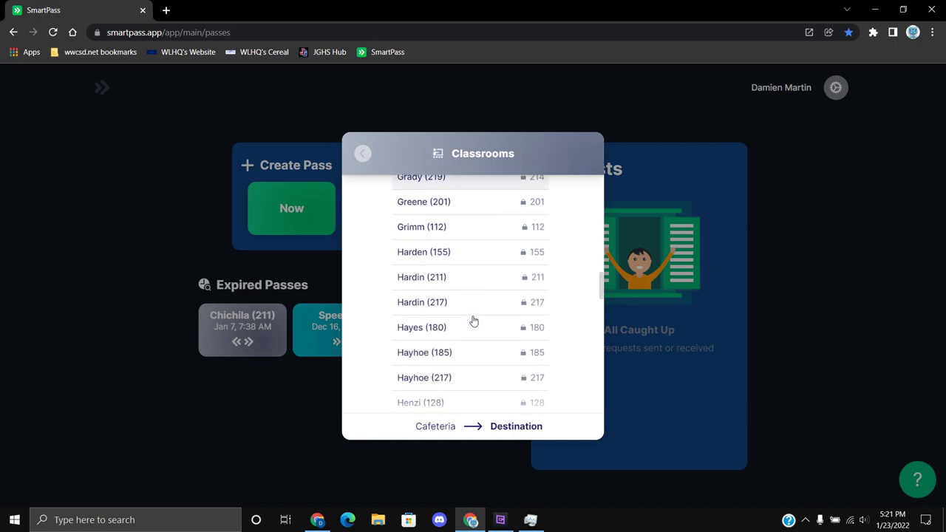
pyautogui.click(363, 153)
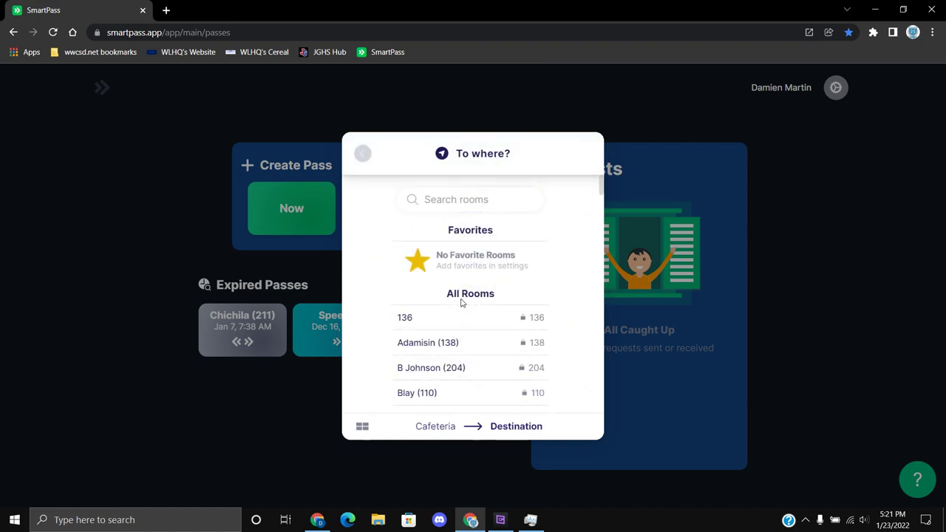
pyautogui.scroll(-10, 488, 310)
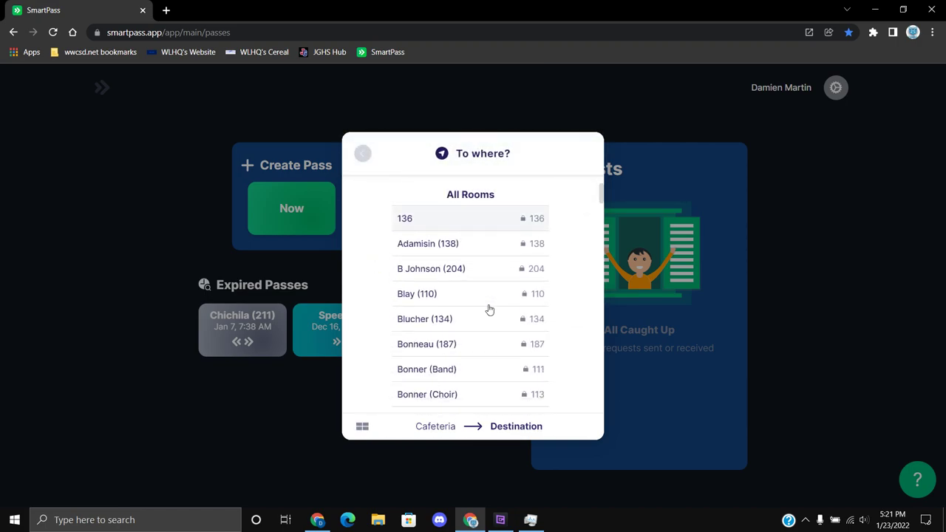
pyautogui.click(362, 427)
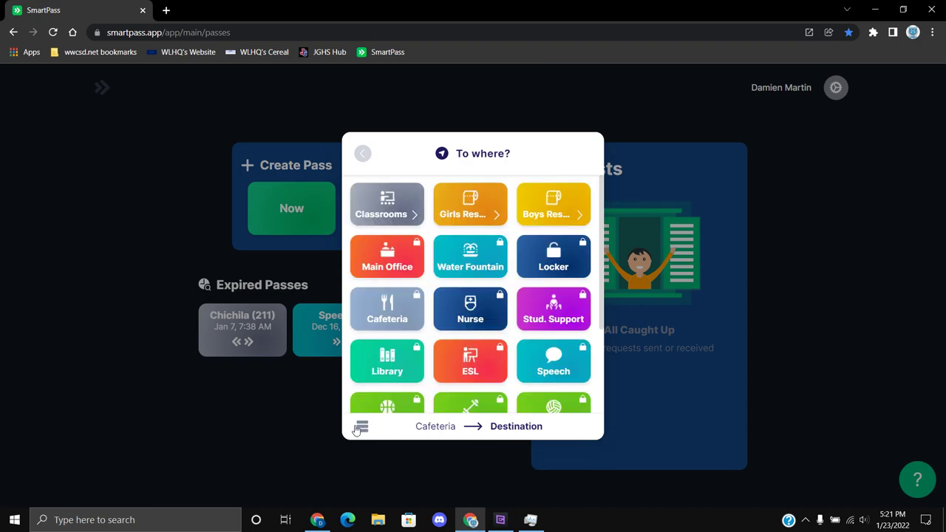
# - Set RR Boys 1 East as the destination and pick the teacher found by name search
pyautogui.click(567, 215)
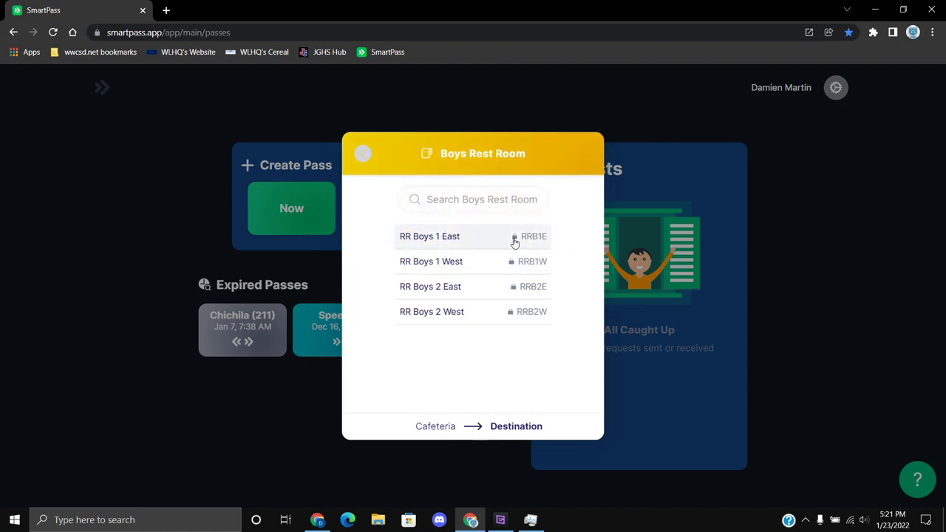
pyautogui.click(515, 244)
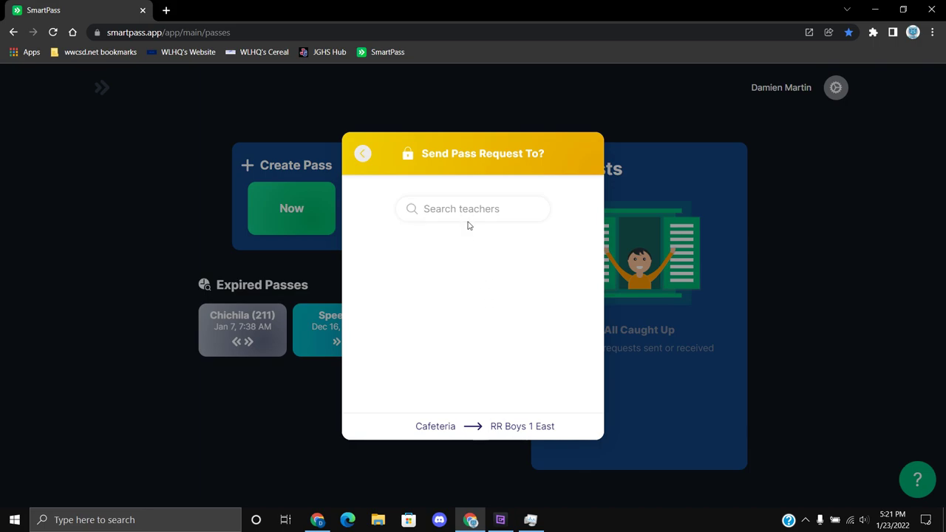
pyautogui.write('b')
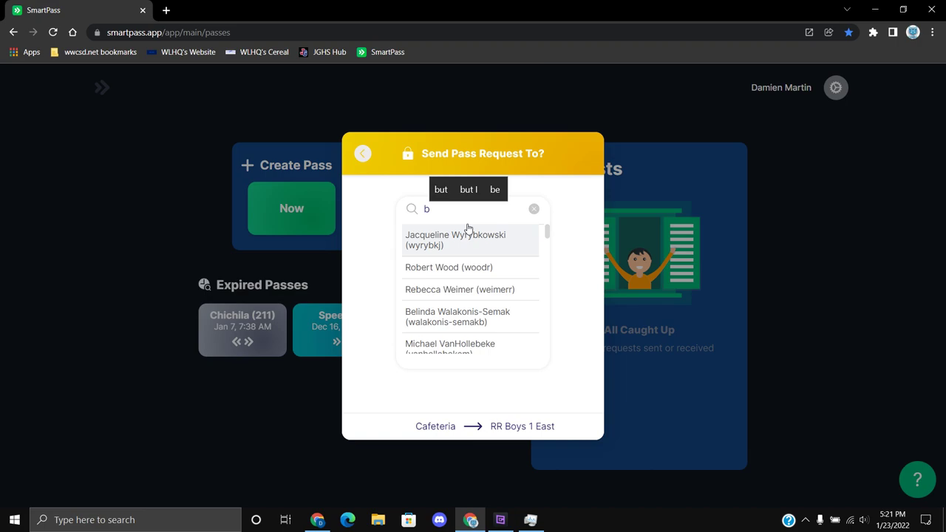
pyautogui.write('eth')
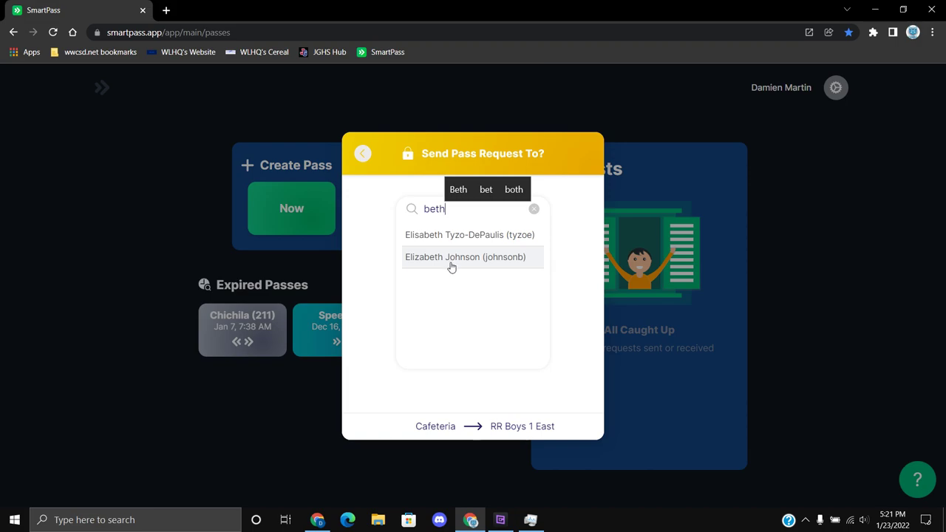
pyautogui.click(451, 258)
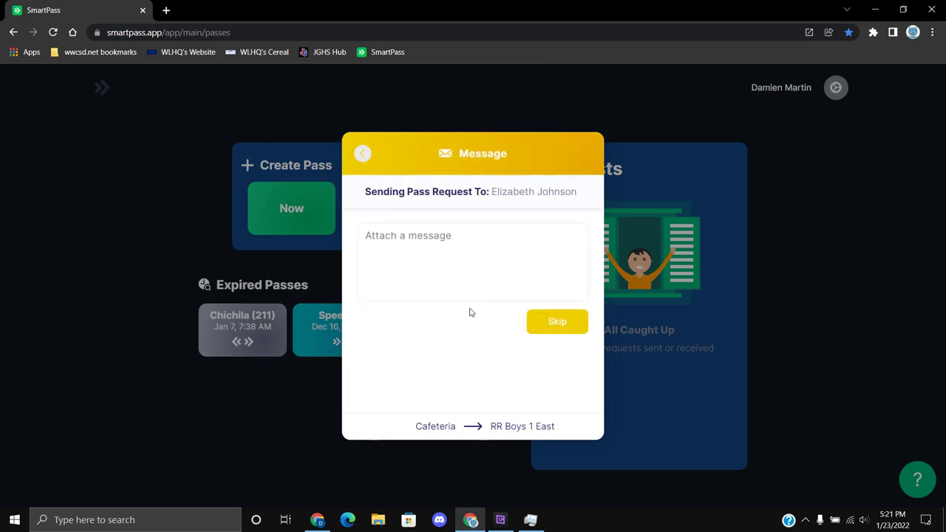
# - Attach the message 'This is a test pass. You can decline this pass.'
pyautogui.write('This ')
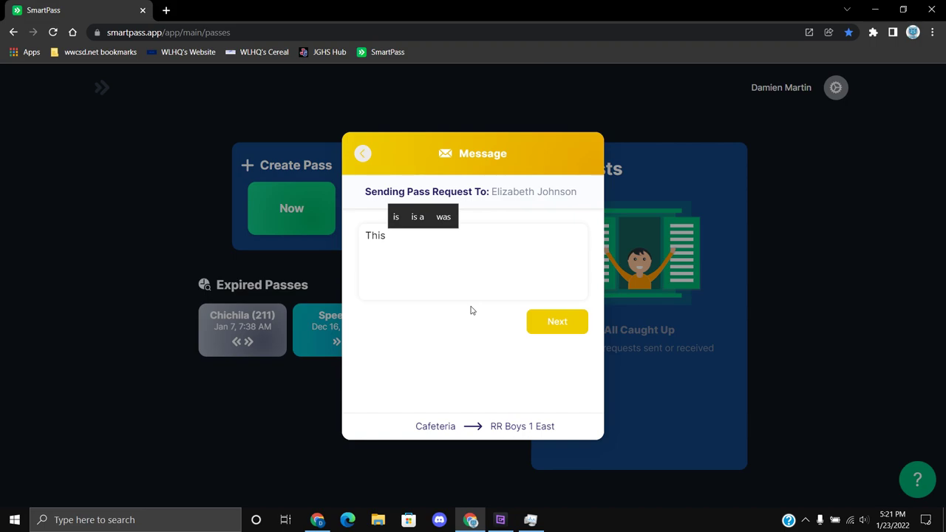
pyautogui.write('is a t')
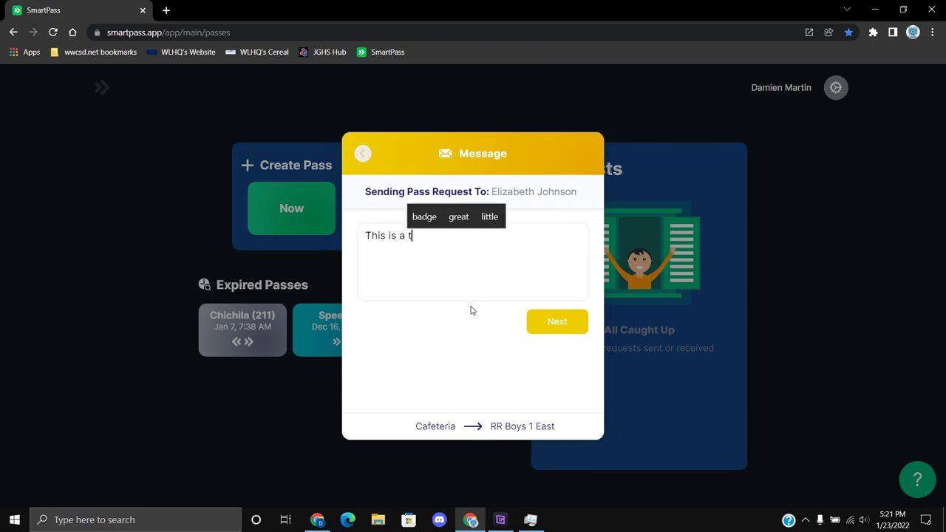
pyautogui.write('est pass')
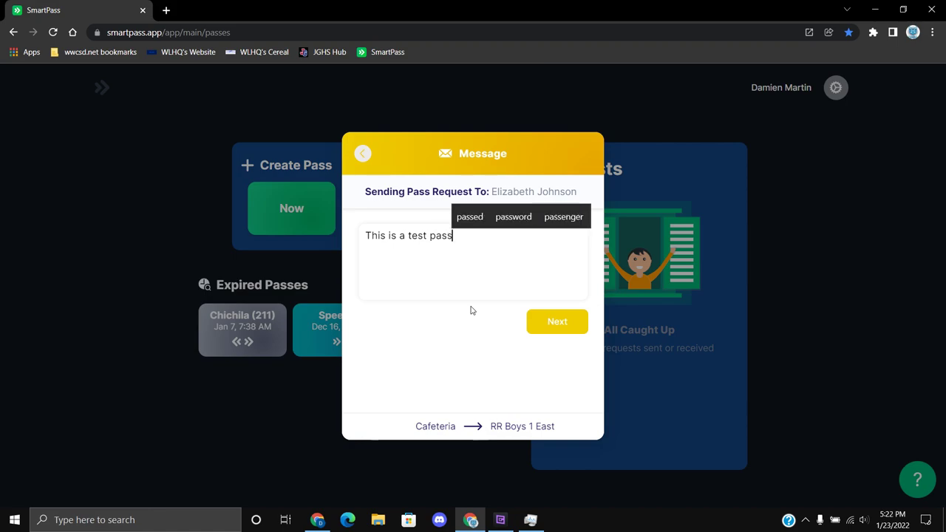
pyautogui.write('. Yo')
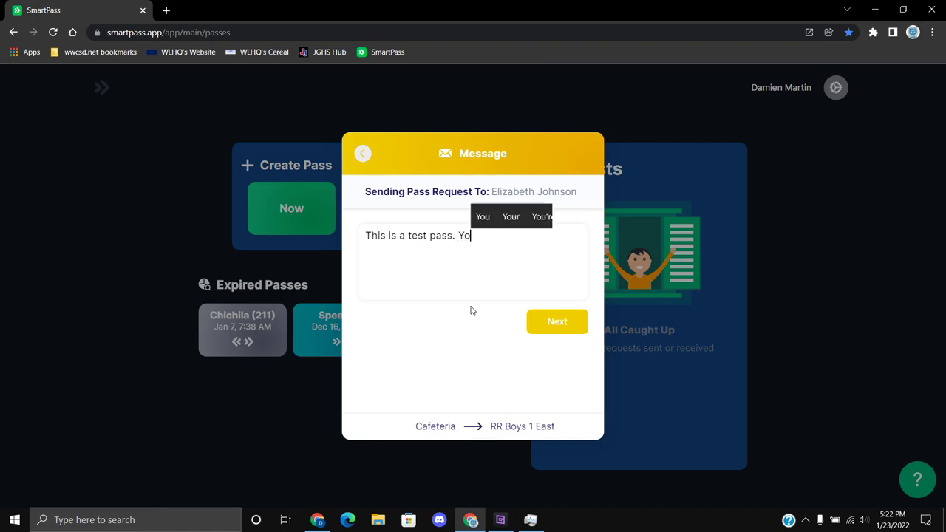
pyautogui.write('u can dec')
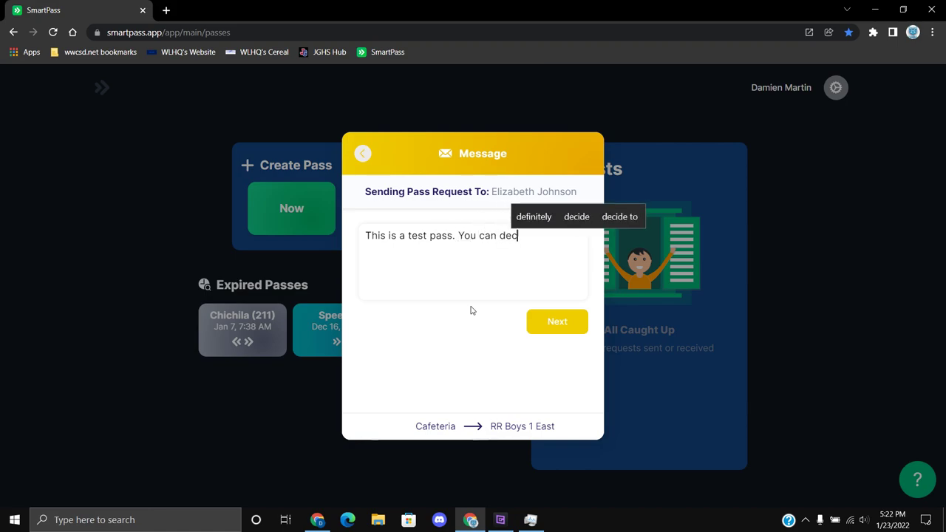
pyautogui.write('line this pass')
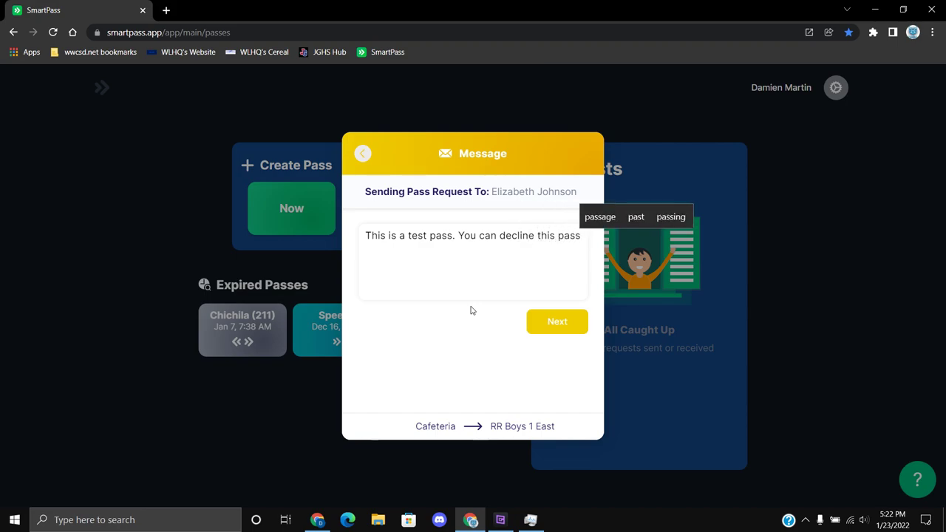
pyautogui.write('.')
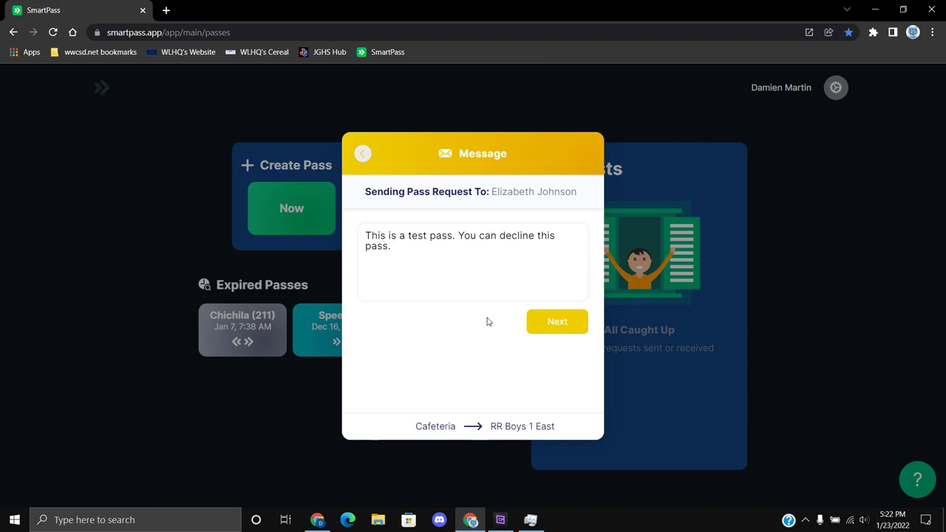
# - Send the Cafeteria to RR Boys 1 East request, then review its message and enlarged card
pyautogui.click(574, 331)
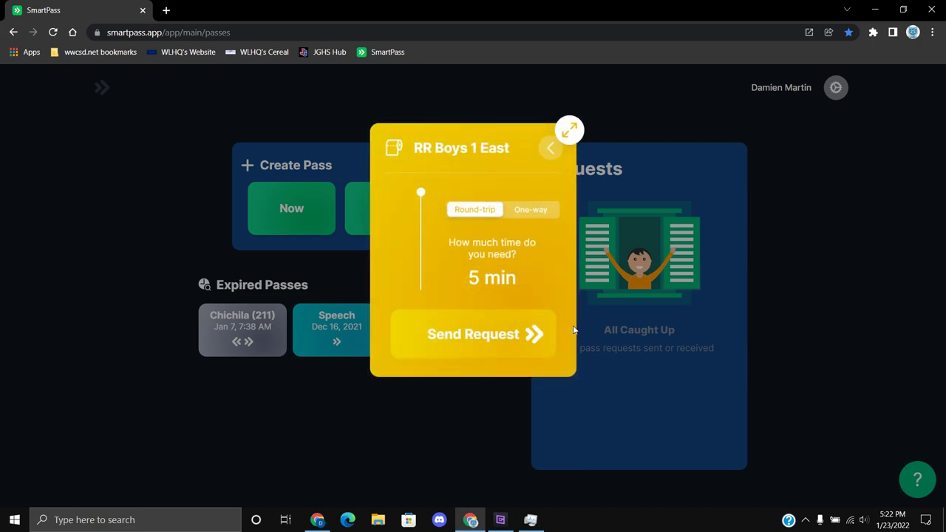
pyautogui.click(505, 337)
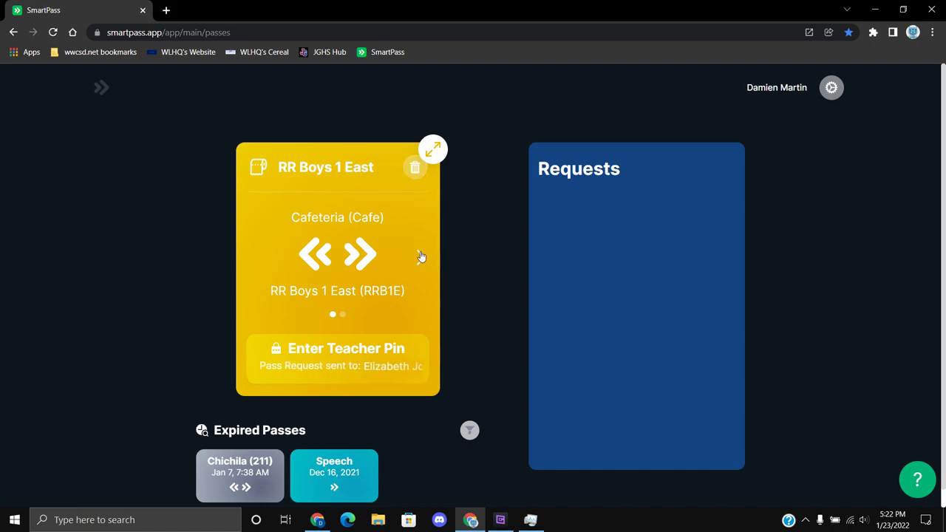
pyautogui.click(421, 258)
pyautogui.click(256, 258)
pyautogui.click(433, 149)
pyautogui.click(591, 93)
# - Delete the pending RR Boys 1 East pass request and reload the dashboard
pyautogui.click(415, 168)
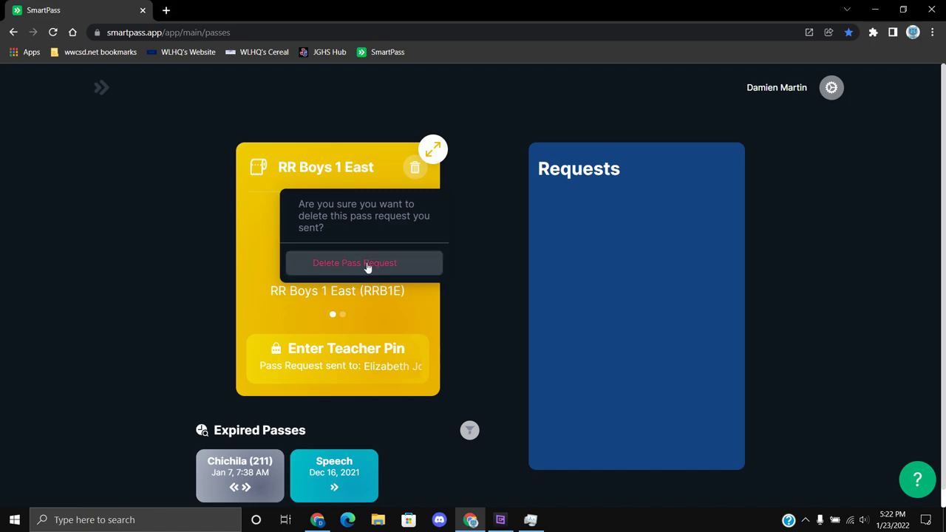
pyautogui.click(364, 264)
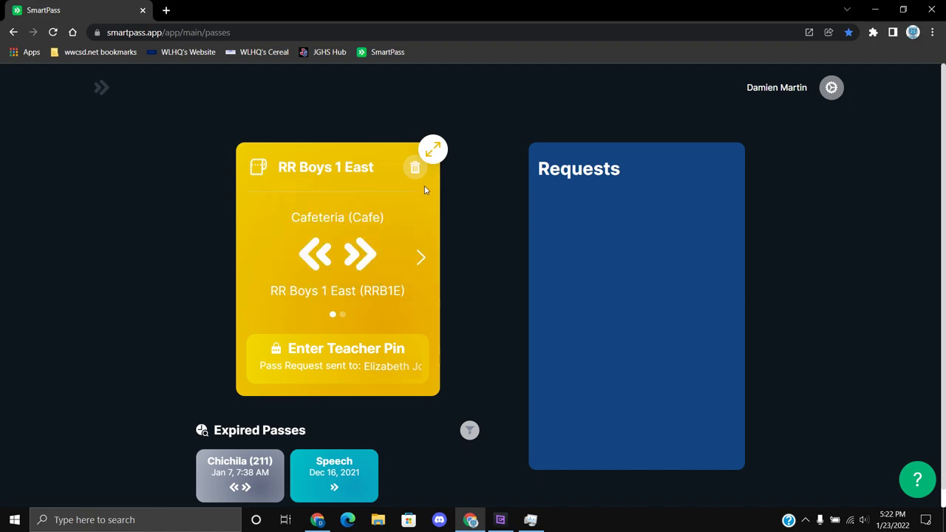
pyautogui.click(415, 169)
pyautogui.click(361, 265)
pyautogui.click(52, 32)
pyautogui.click(52, 31)
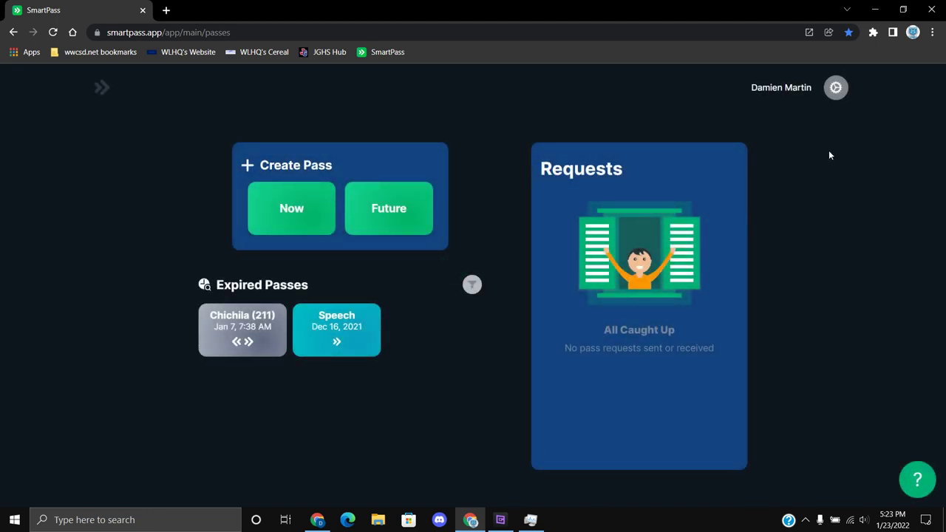
pyautogui.click(873, 33)
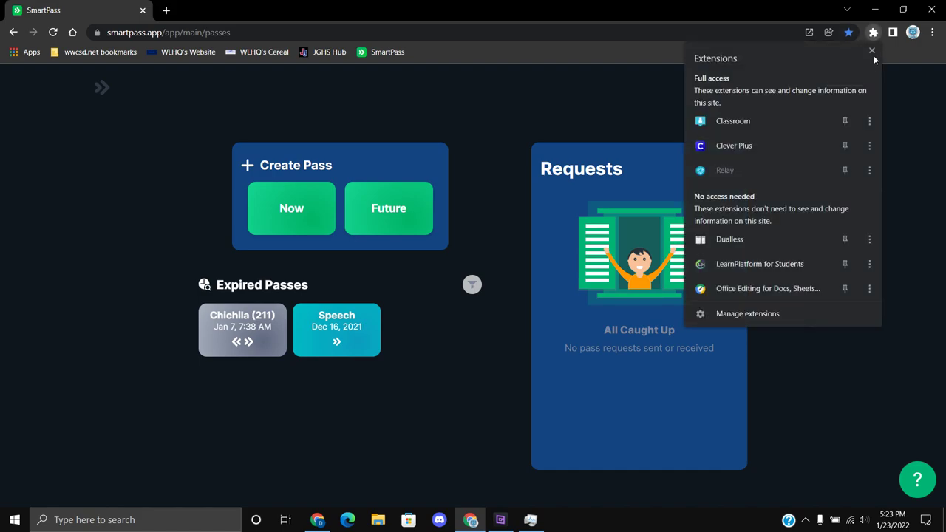
pyautogui.click(872, 51)
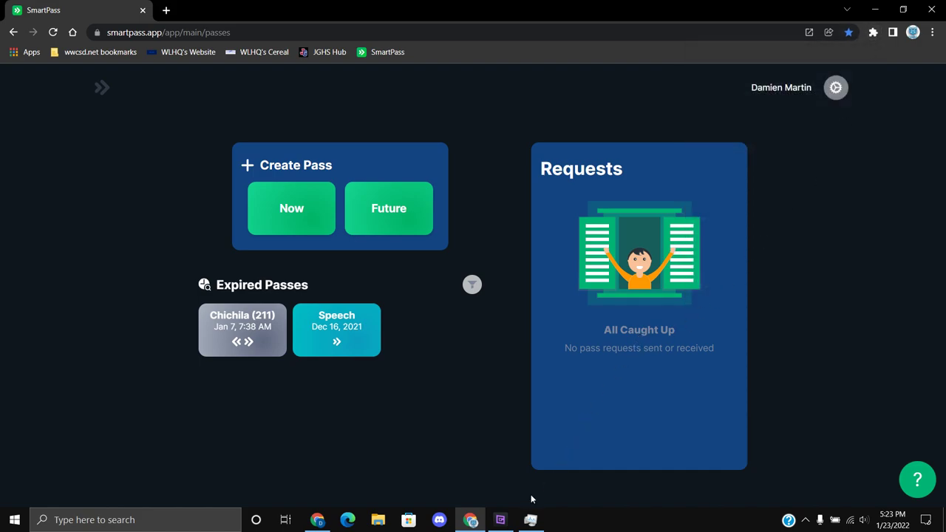
pyautogui.click(500, 520)
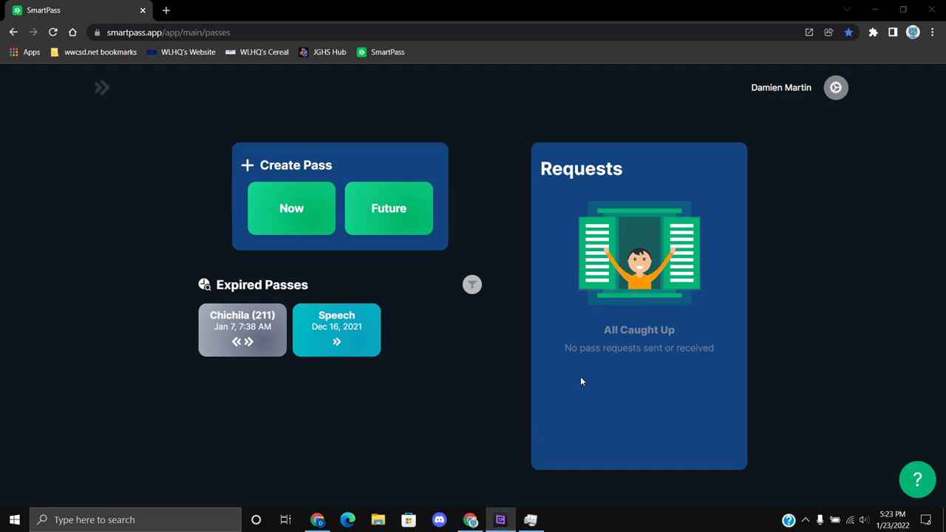